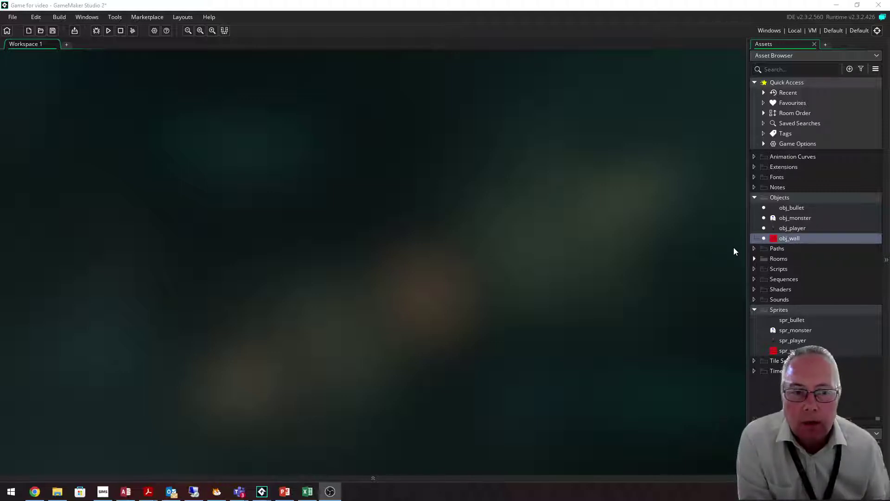
- Collapse the Objects and Sprites folders and expand Rooms to reveal Room1
click(753, 198)
click(754, 269)
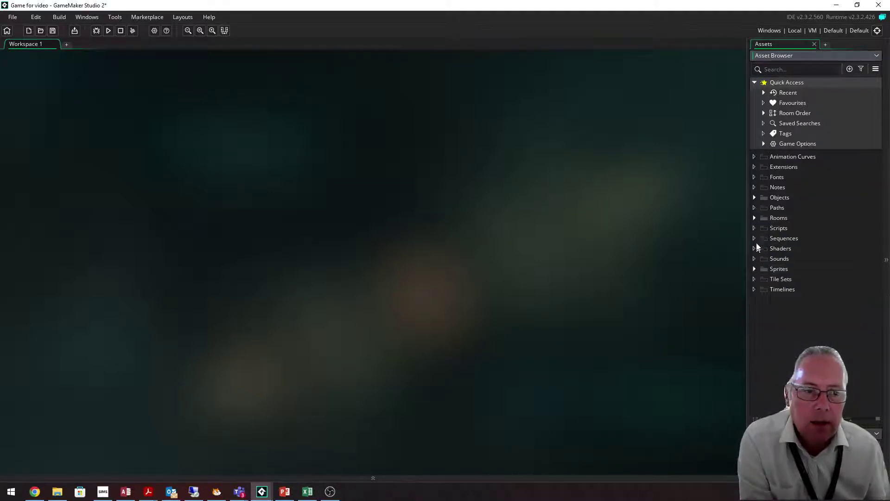
click(753, 218)
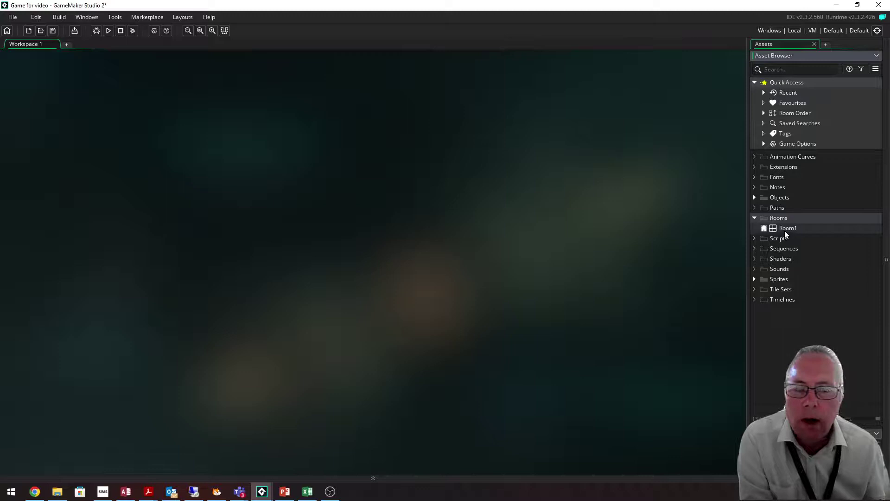
- Open Room1 in the Room Editor, fit it to view with the grid on, and list the sprites
double_click(785, 228)
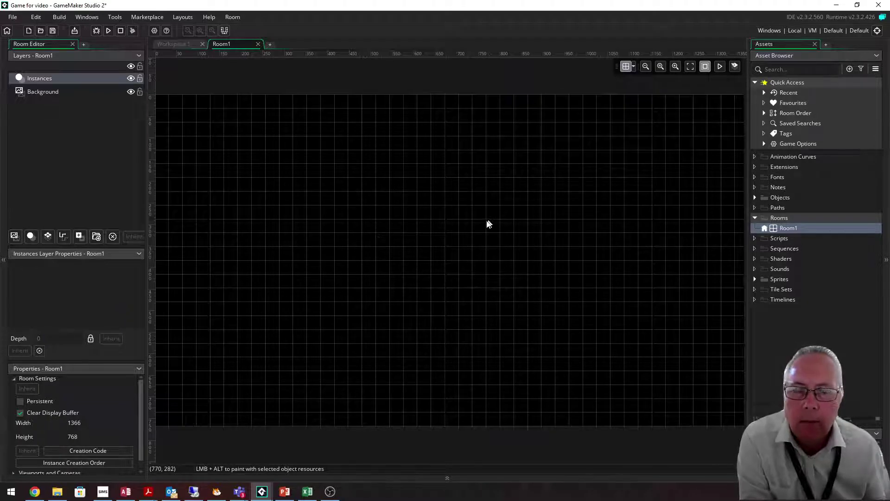
click(660, 66)
click(645, 67)
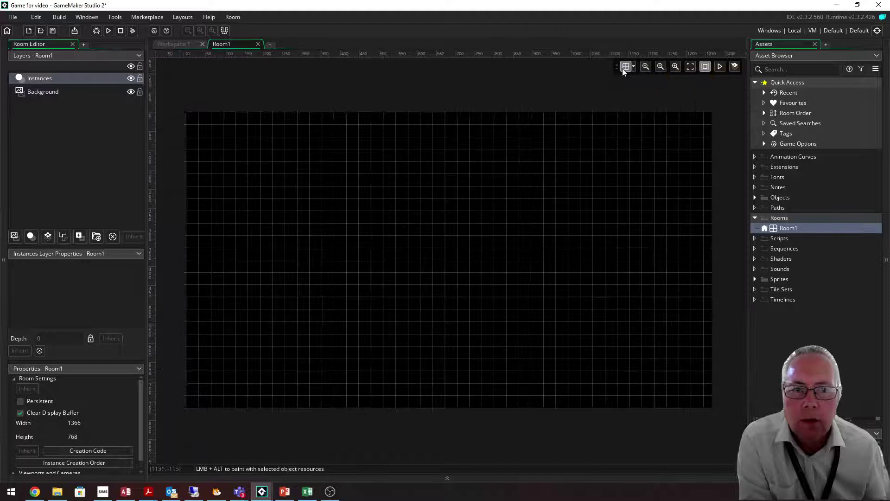
click(625, 67)
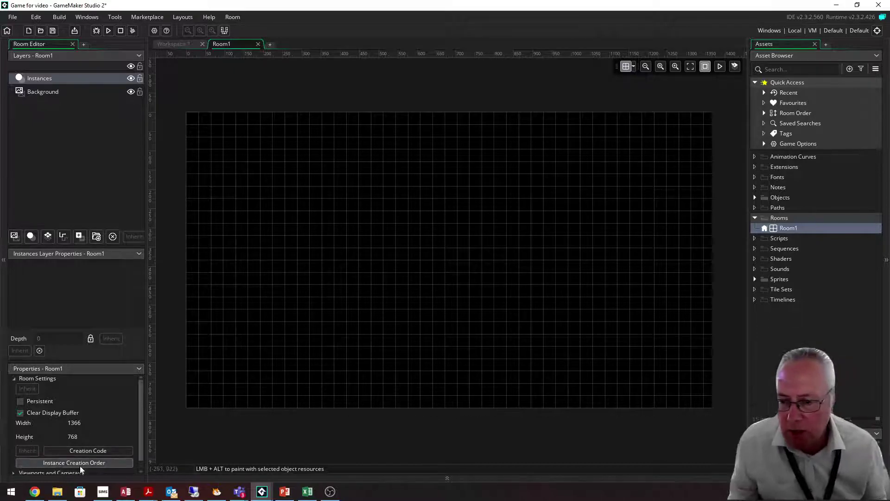
click(89, 418)
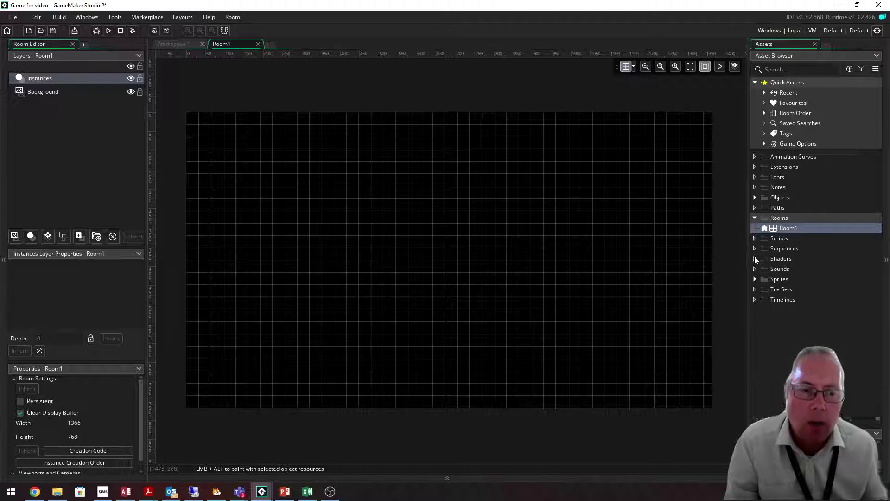
click(754, 278)
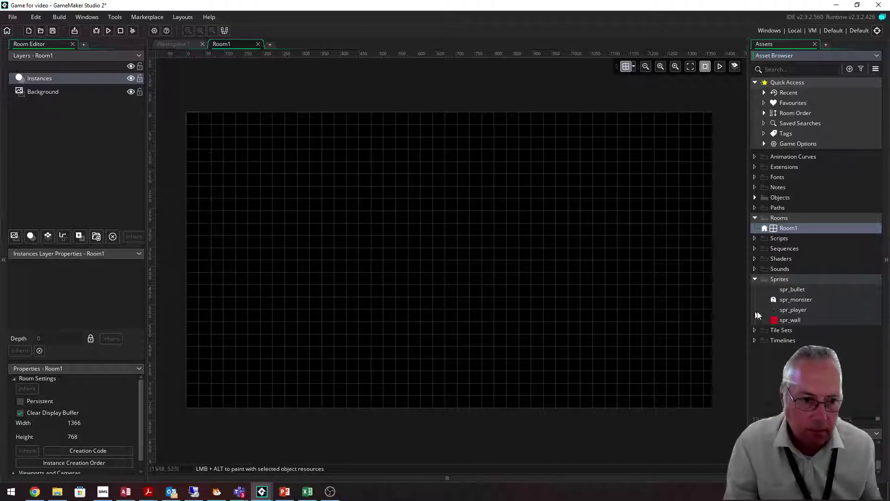
drag(788, 319, 296, 168)
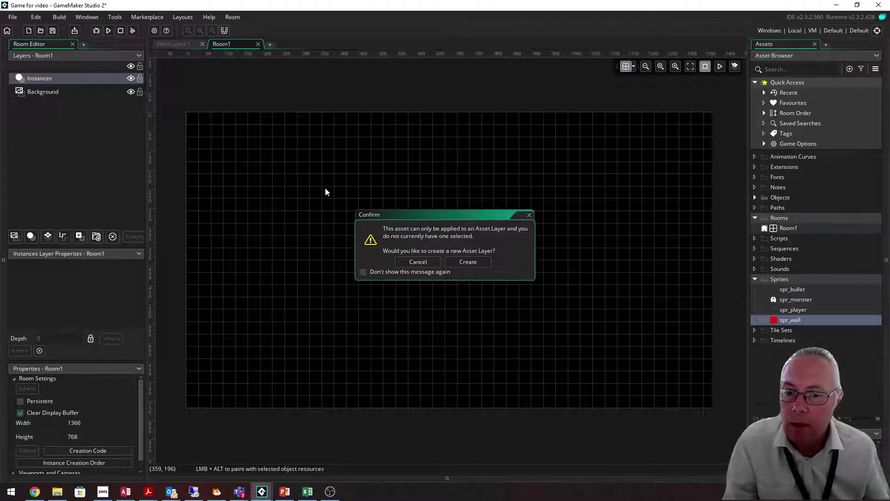
click(457, 261)
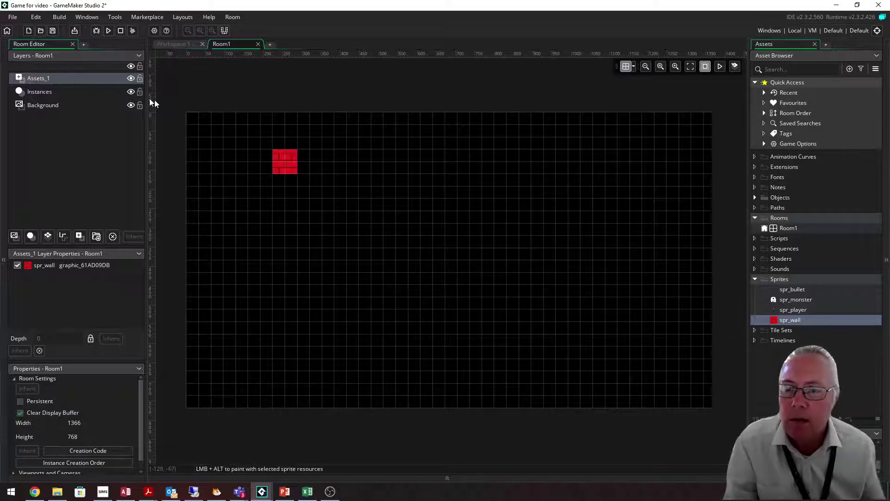
right_click(74, 77)
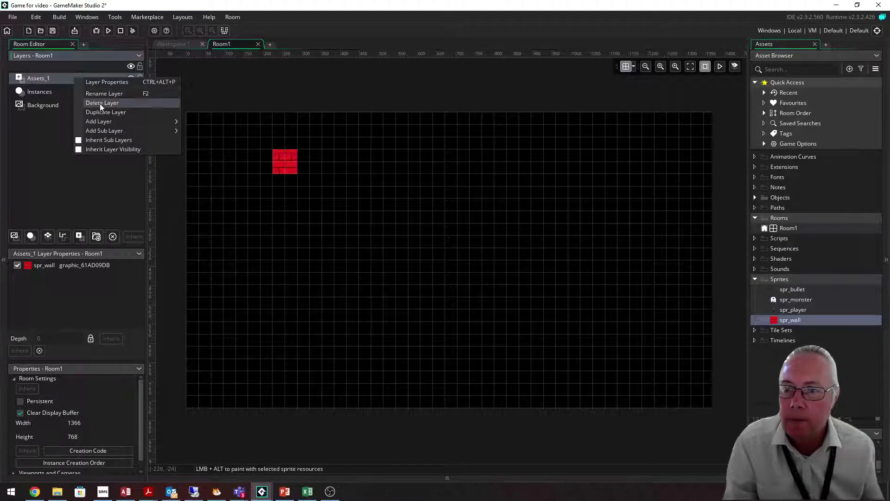
click(109, 102)
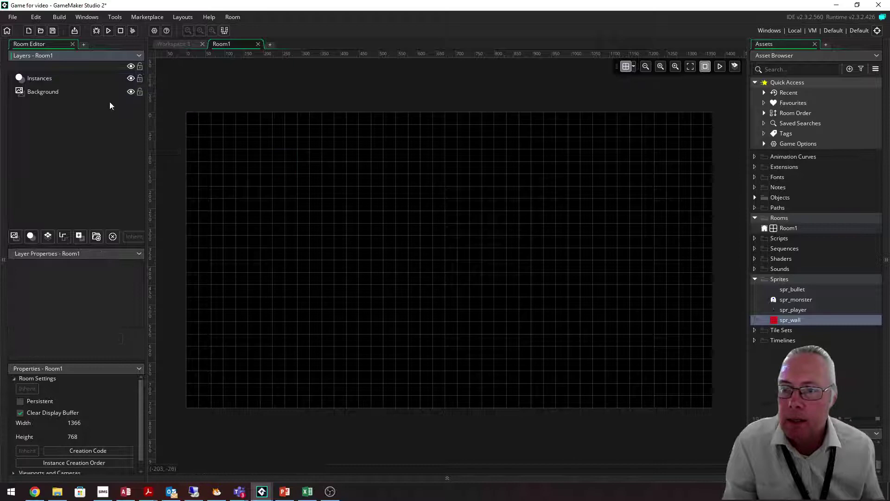
- On the Instances layer, place an obj_wall instance at the room's top-left corner
click(64, 80)
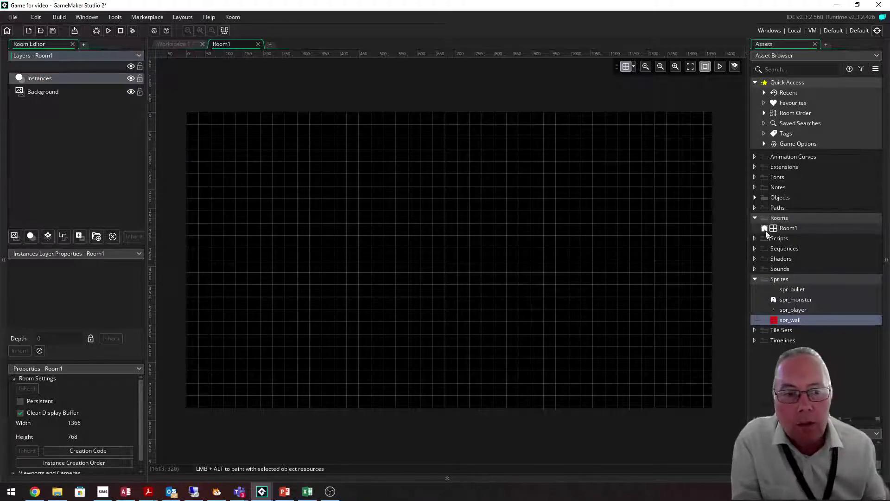
click(755, 280)
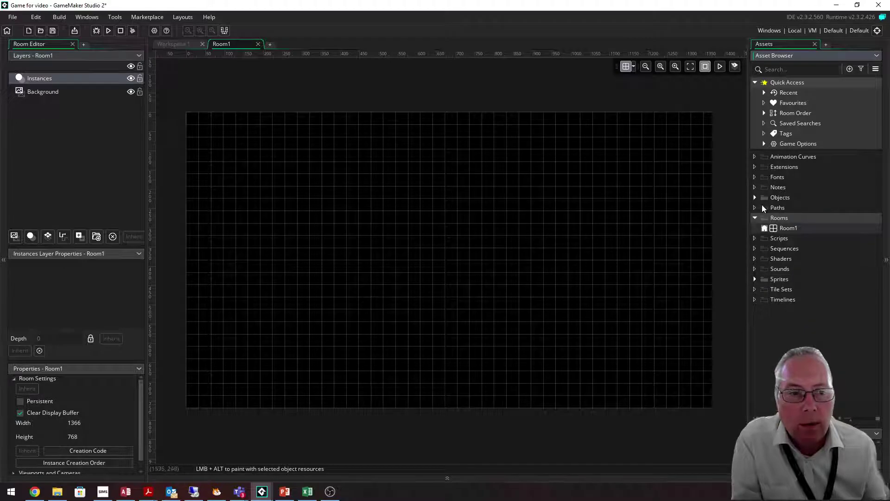
click(754, 198)
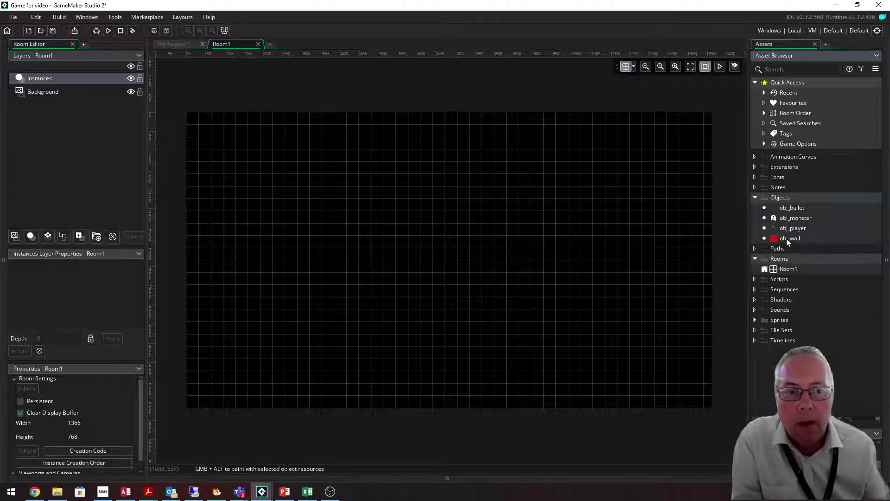
drag(780, 240, 214, 134)
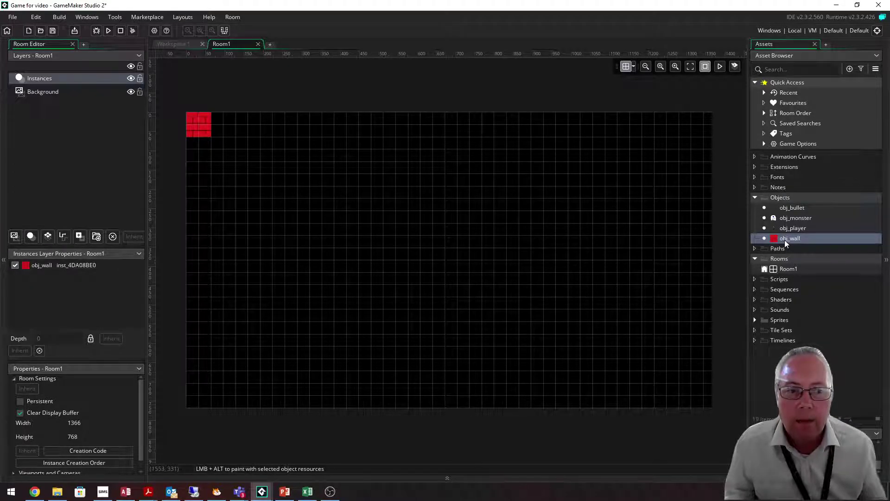
- Place two extra obj_wall instances, then undo them
drag(783, 238, 507, 235)
drag(764, 239, 596, 239)
key(ctrl+z)
key(ctrl+z)
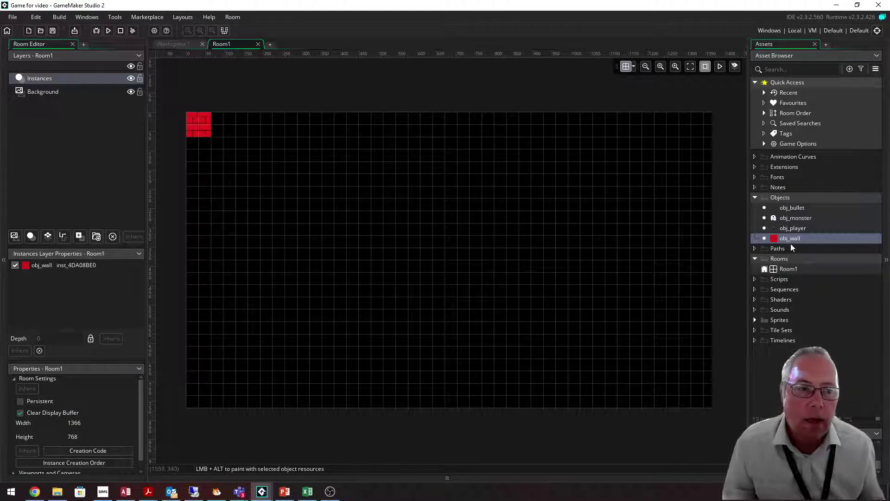
- Place several trial obj_player instances, undo them all, and reselect obj_wall
drag(786, 229, 539, 245)
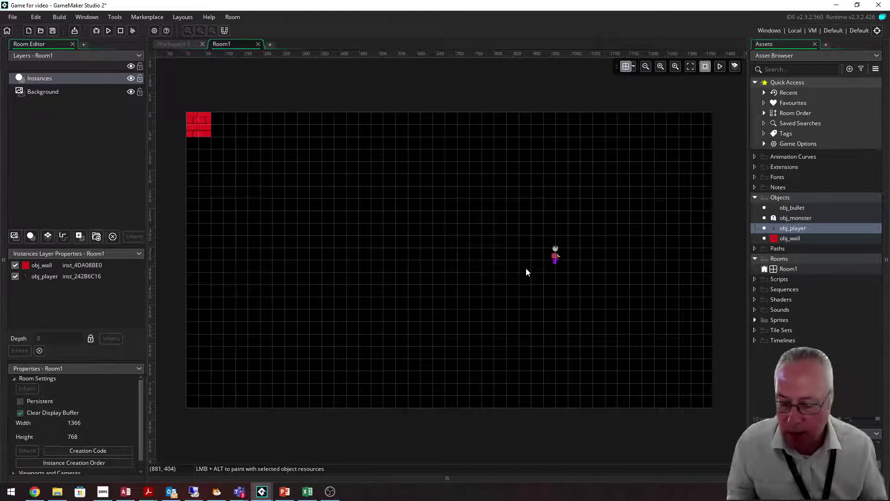
alt+click(511, 221)
alt+click(439, 221)
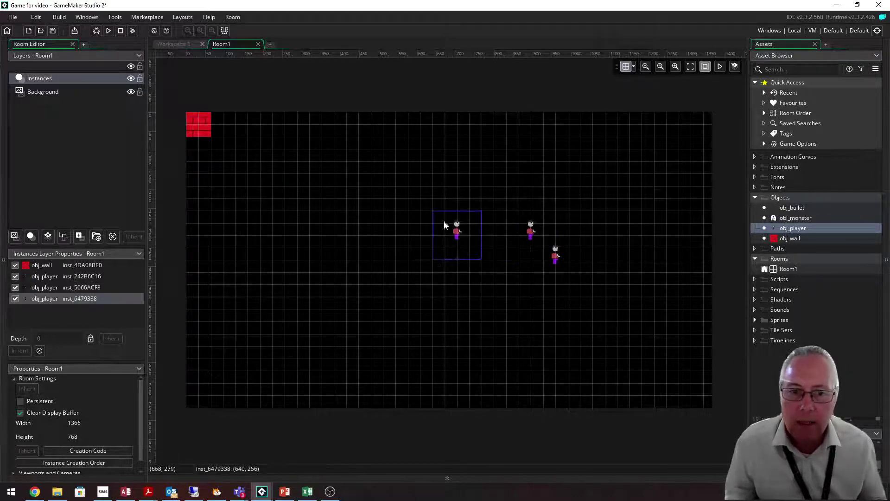
alt+click(425, 282)
alt+click(463, 320)
key(ctrl+z)
key(ctrl+z)
key(ctrl+z)
key(ctrl+z)
key(ctrl+z)
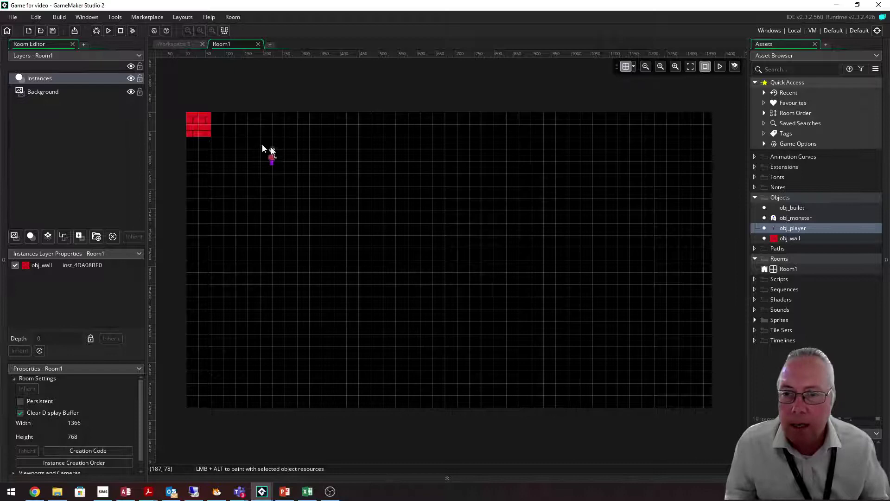
click(777, 239)
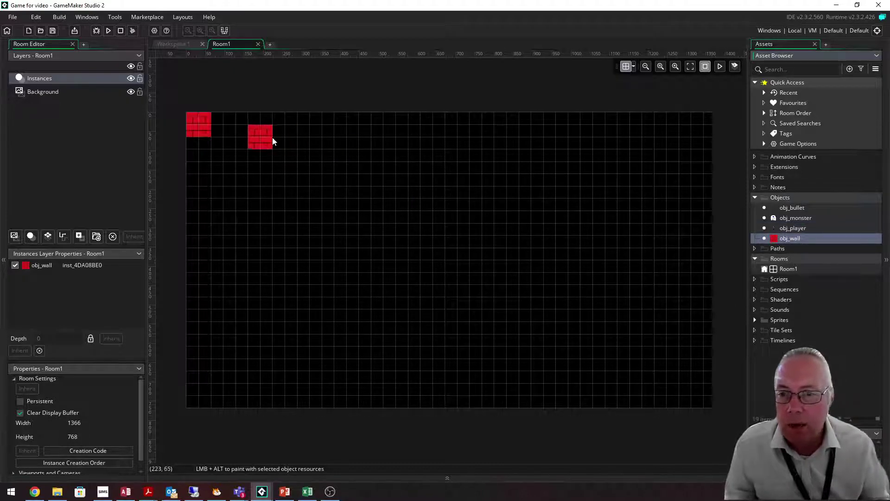
- Paint obj_wall along the room's top and left edges and down from the top wall
mouse_move(230, 130)
alt+mouse_down()
mouse_move(693, 121)
mouse_move(697, 387)
mouse_move(636, 397)
mouse_move(205, 392)
mouse_move(194, 381)
mouse_move(199, 152)
alt+mouse_up()
alt+click(586, 181)
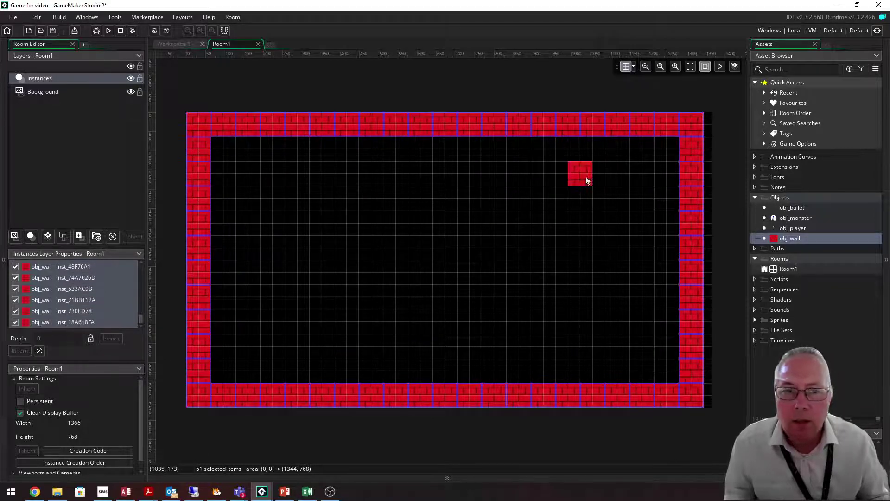
mouse_move(538, 152)
alt+mouse_down()
mouse_move(537, 216)
mouse_move(551, 230)
mouse_move(636, 229)
alt+mouse_up()
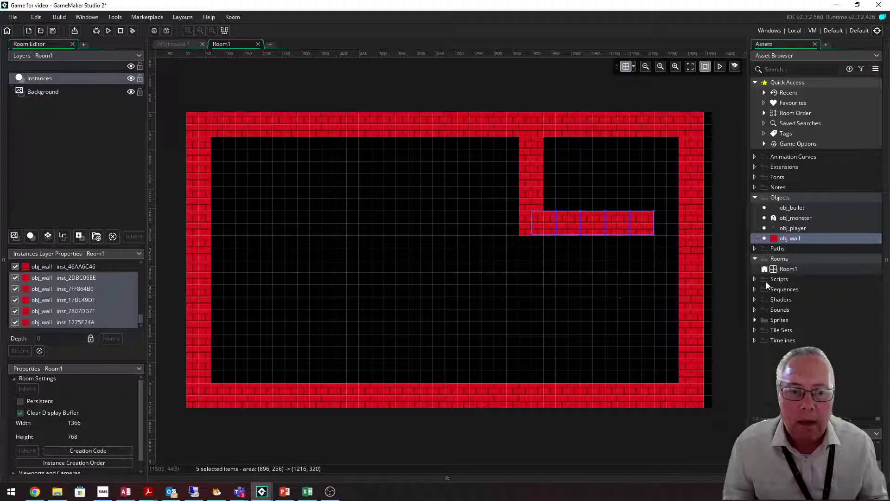
- Delete two surplus blocks from the end of the inner horizontal wall
click(733, 281)
click(645, 231)
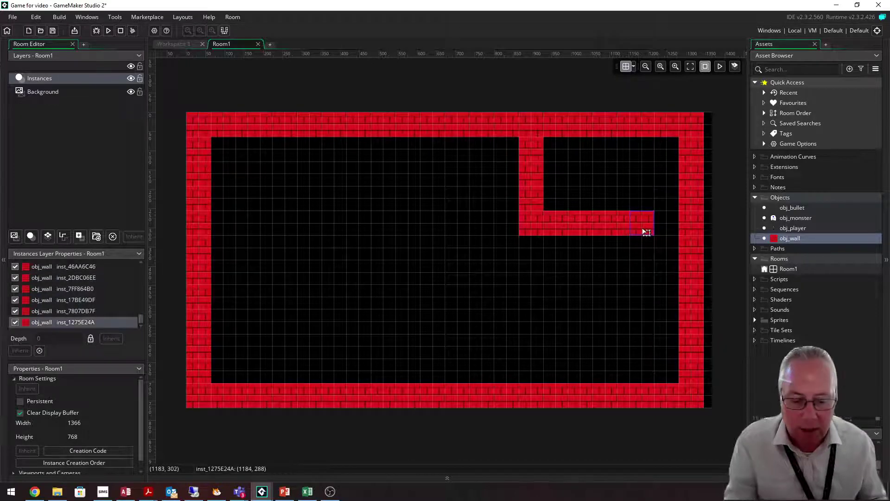
key(Delete)
click(619, 228)
key(Delete)
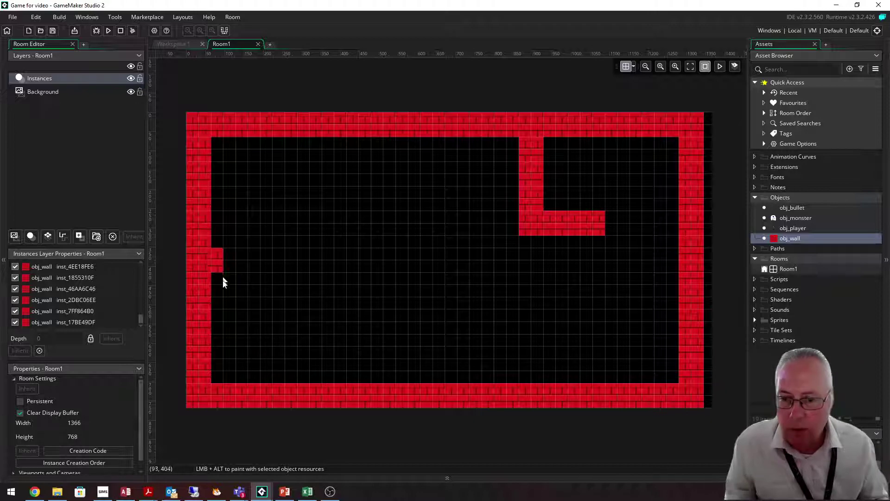
- Add a two-block ledge off the left wall and a column up from the bottom wall
alt+click(230, 319)
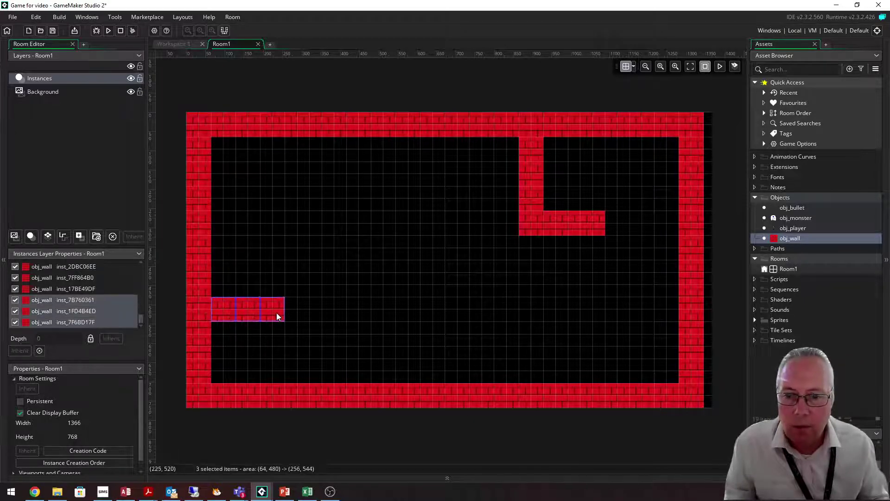
alt+click(296, 311)
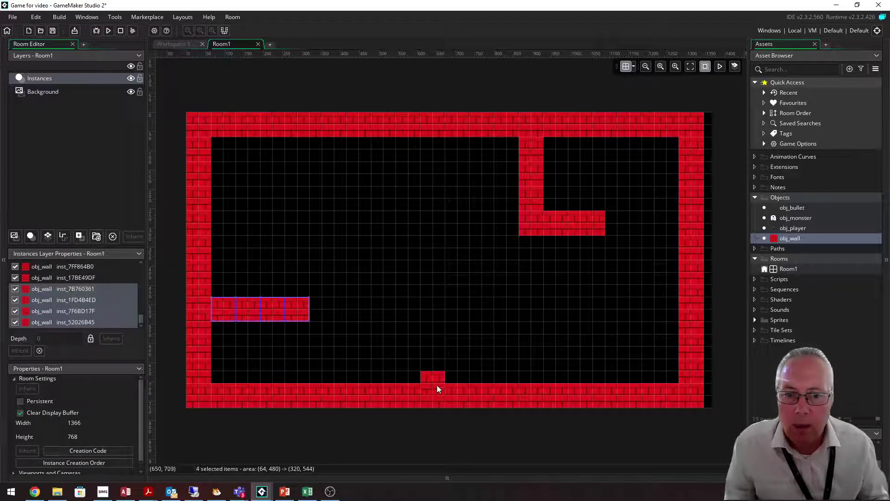
alt+drag(435, 378, 438, 283)
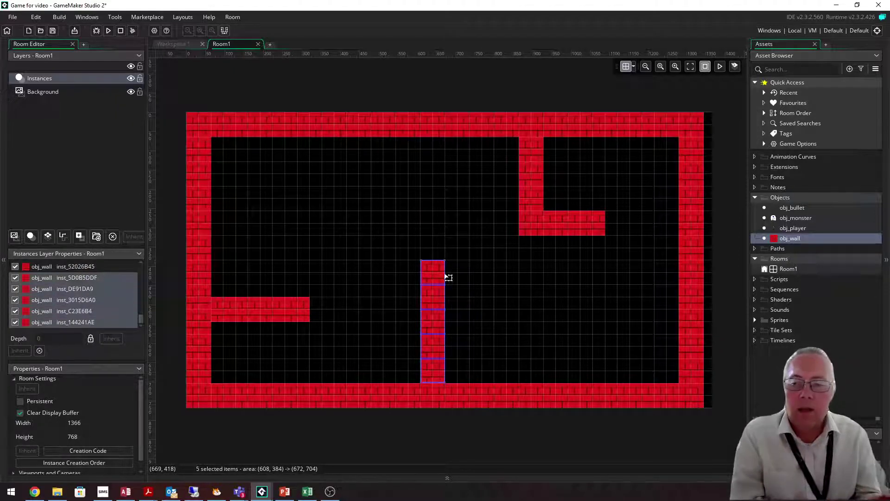
- Deselect the walls and change Room1's width from 1366 to 1342 in Room Settings
click(488, 242)
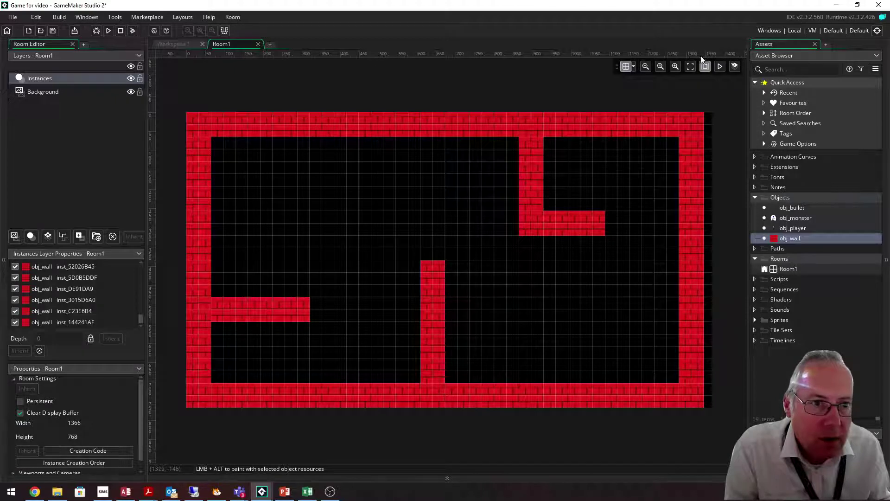
click(80, 423)
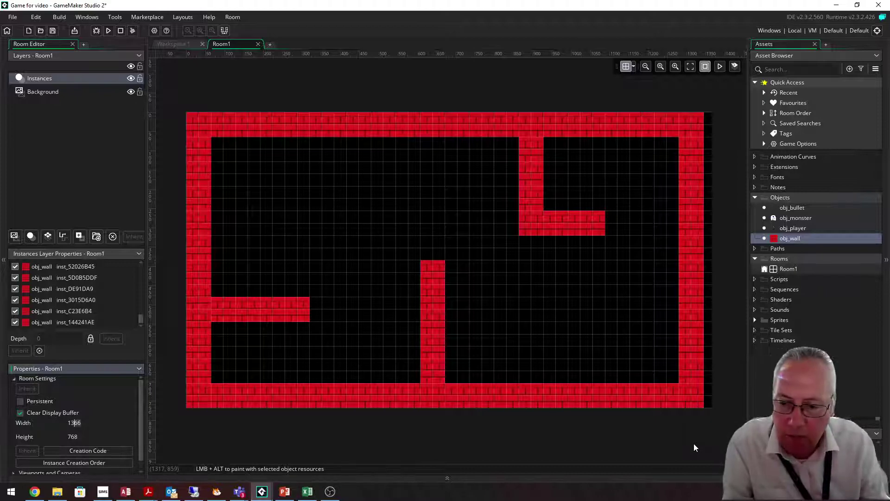
text(48)
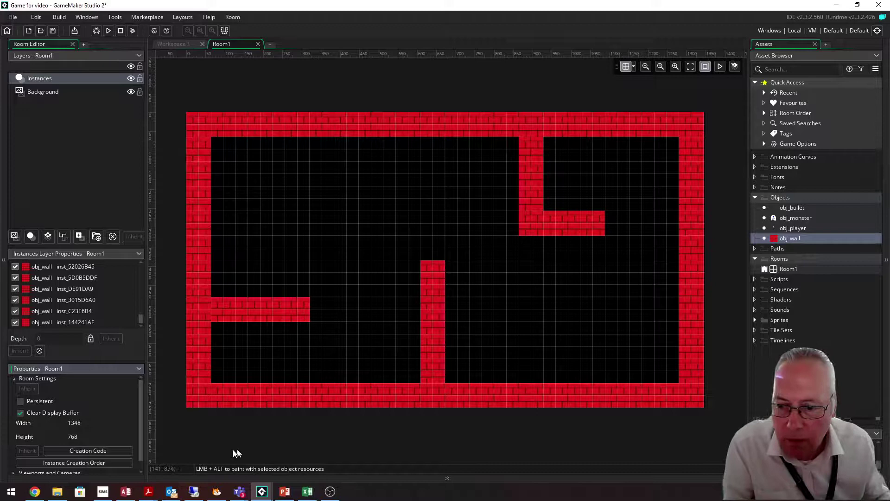
key(BackSpace)
text(2)
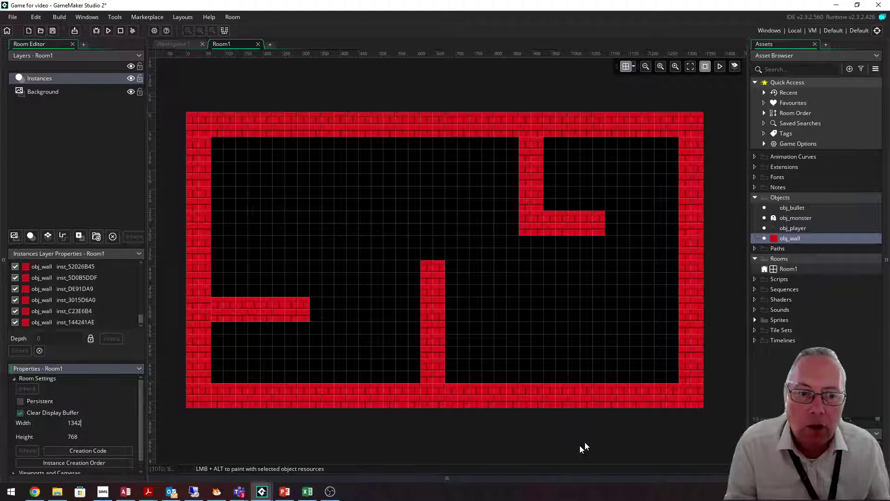
- Drop obj_player in the upper-left maze area and obj_monster in the lower middle, then select the player
drag(783, 229, 278, 198)
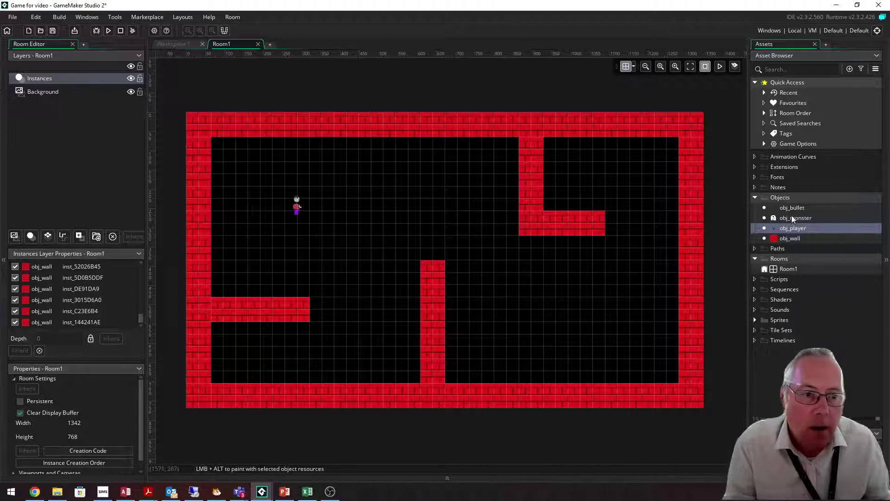
drag(791, 218, 494, 322)
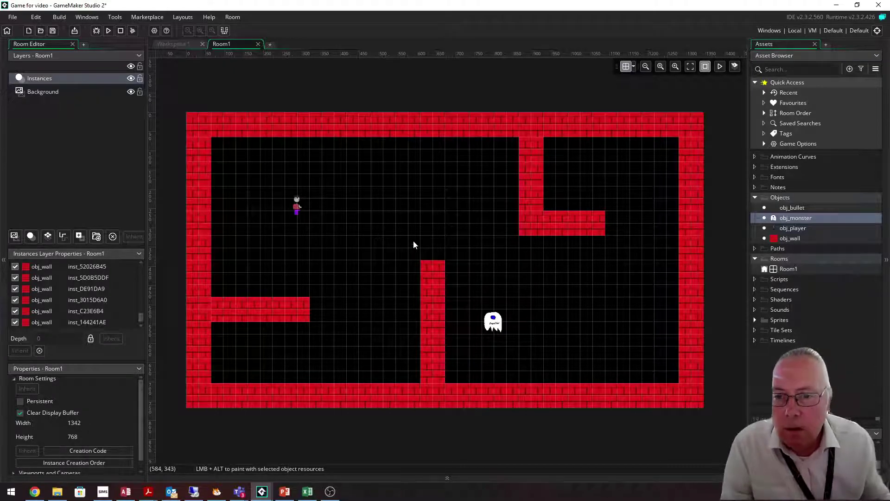
click(299, 208)
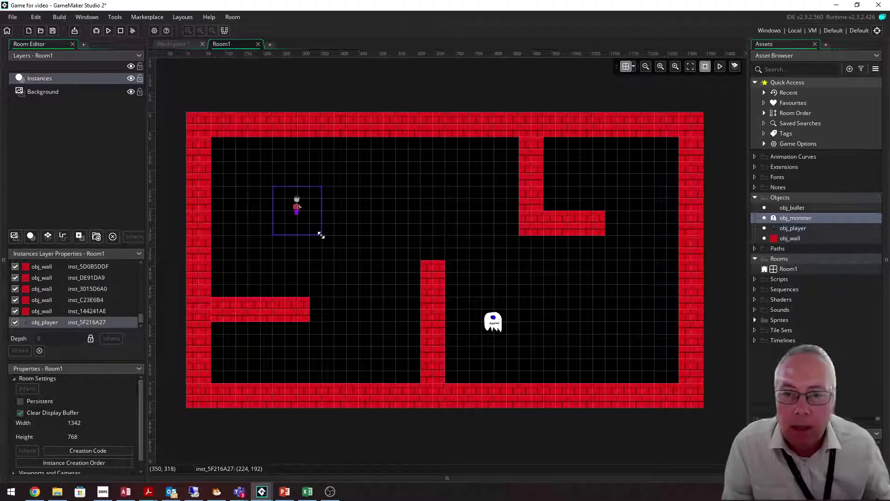
- Run the game to check the maze with the player and ghost, then close it
click(107, 31)
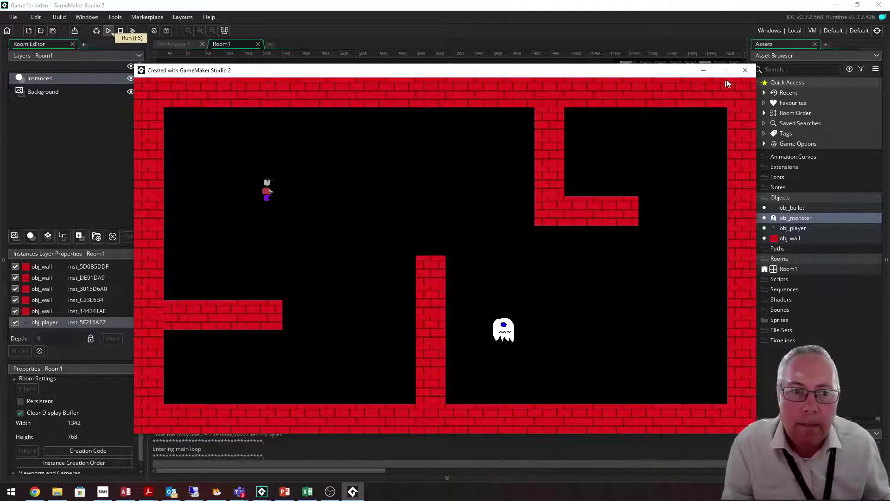
click(745, 71)
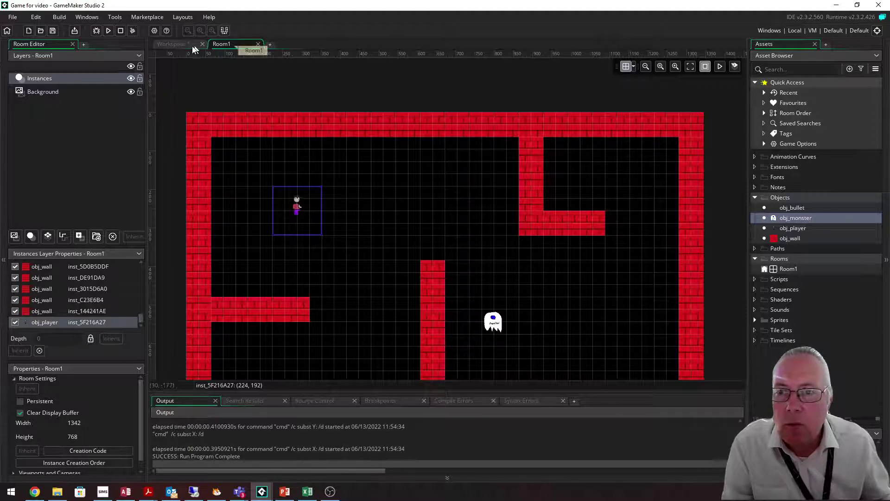
- Switch to Workspace 1, expand Sprites, and open spr_player in the sprite editor
click(178, 46)
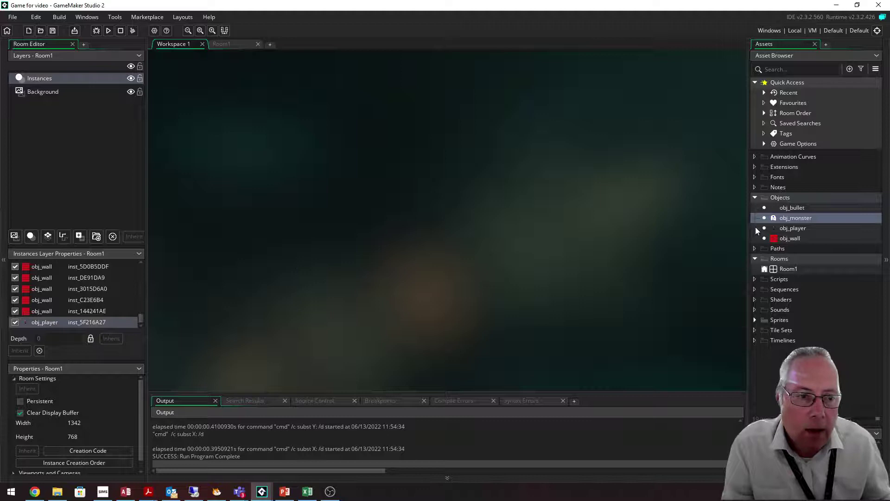
click(755, 319)
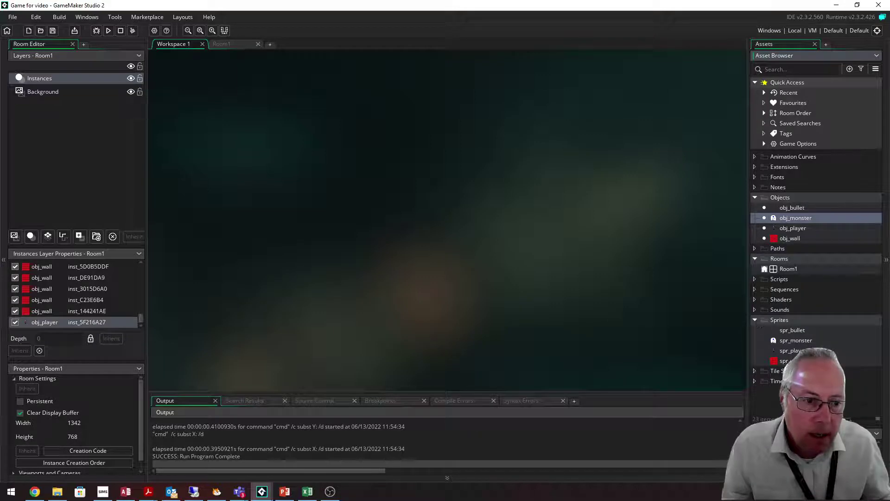
double_click(791, 350)
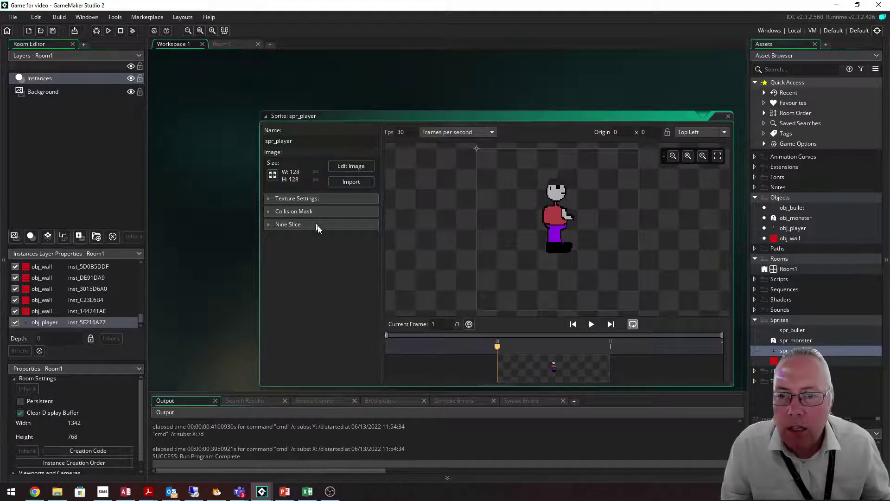
- In the resize dialog, set spr_player's scale to 256 × 256 with Linear interpolation
click(273, 175)
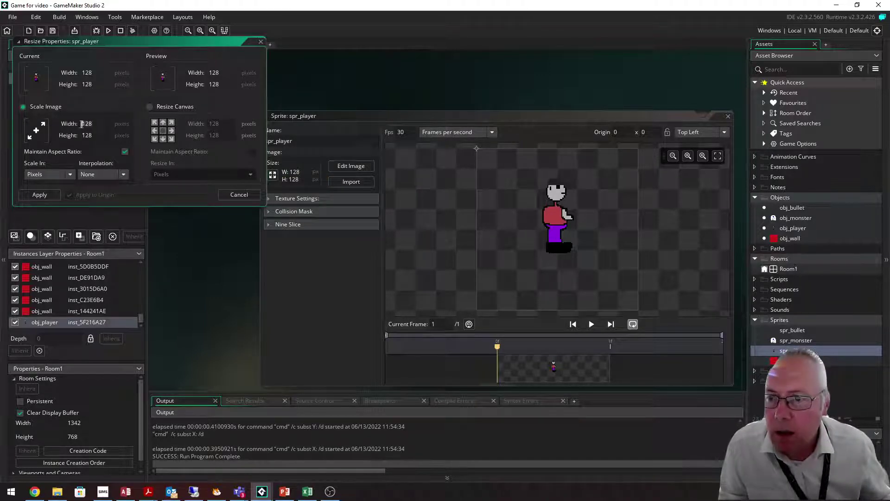
double_click(81, 124)
text(256)
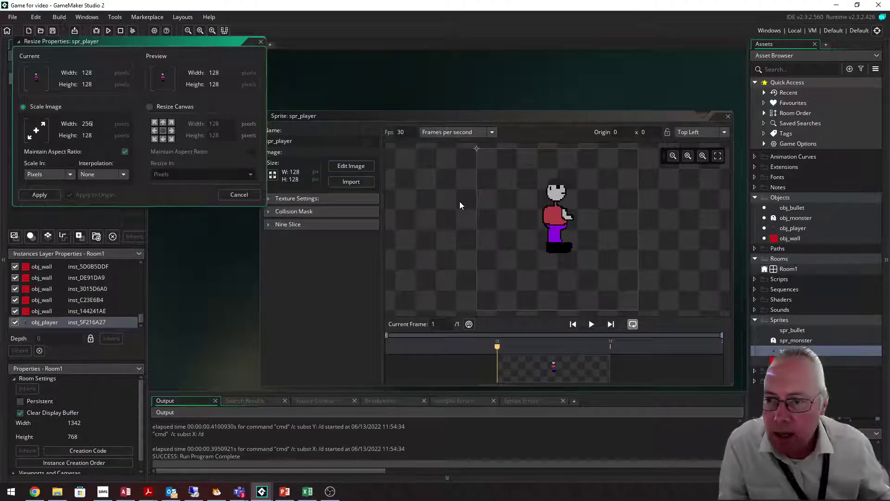
click(106, 148)
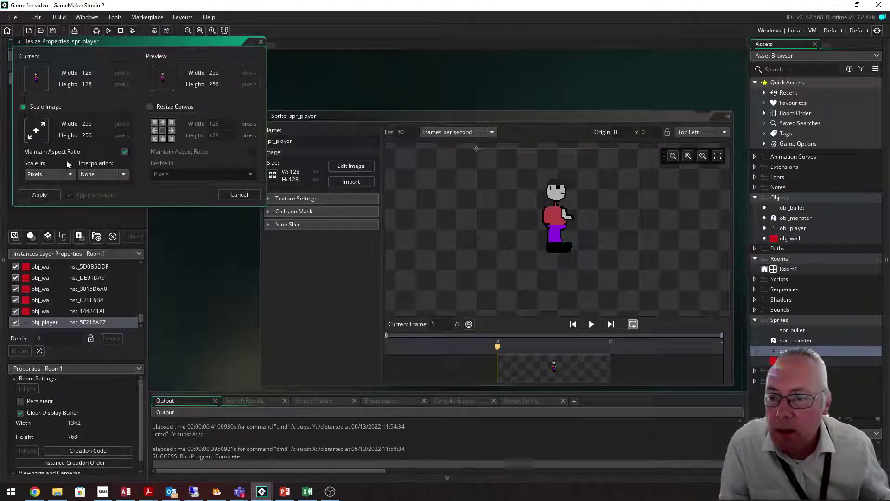
click(123, 174)
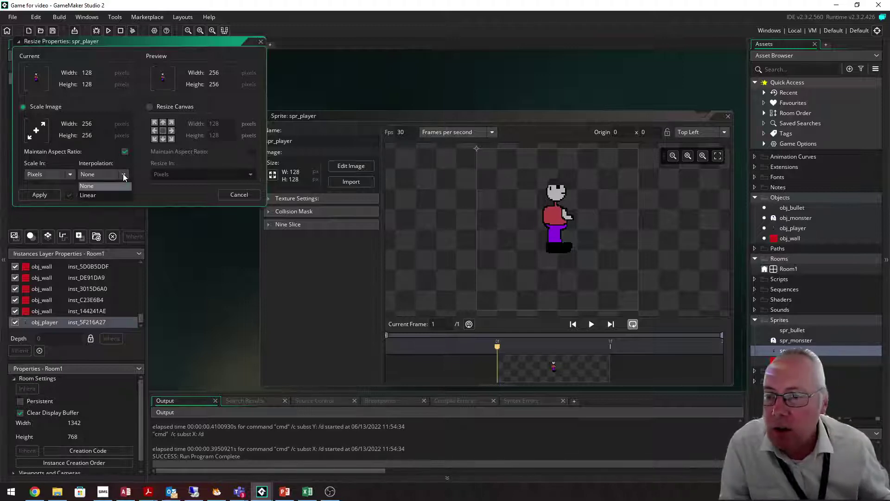
click(110, 194)
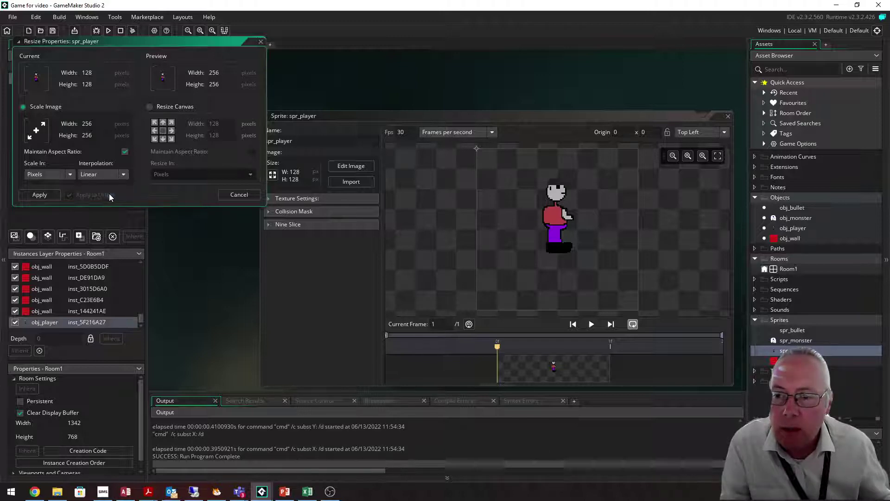
- Apply the 256 × 256 resize, then test-run Room1 with the larger player and close the game
click(39, 194)
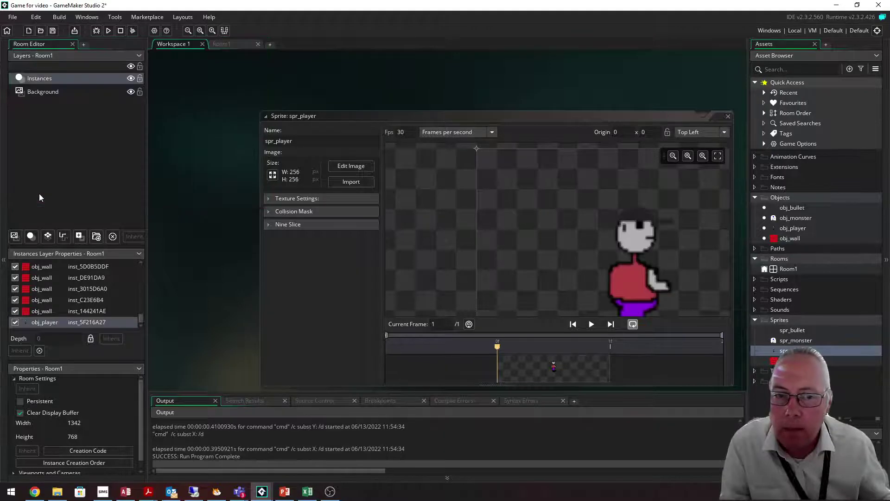
click(716, 156)
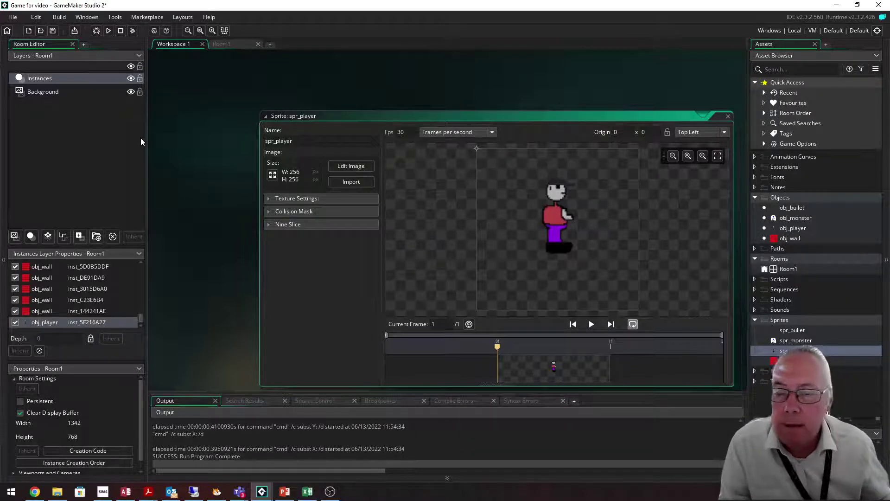
click(225, 45)
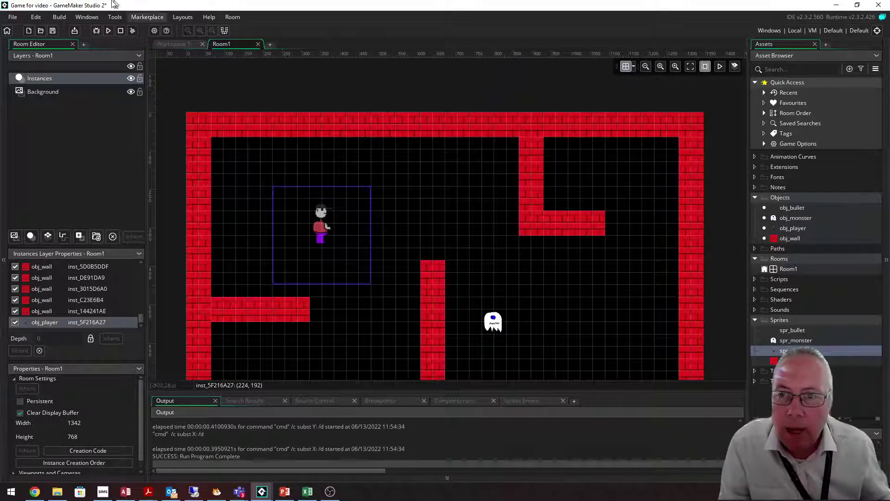
click(111, 31)
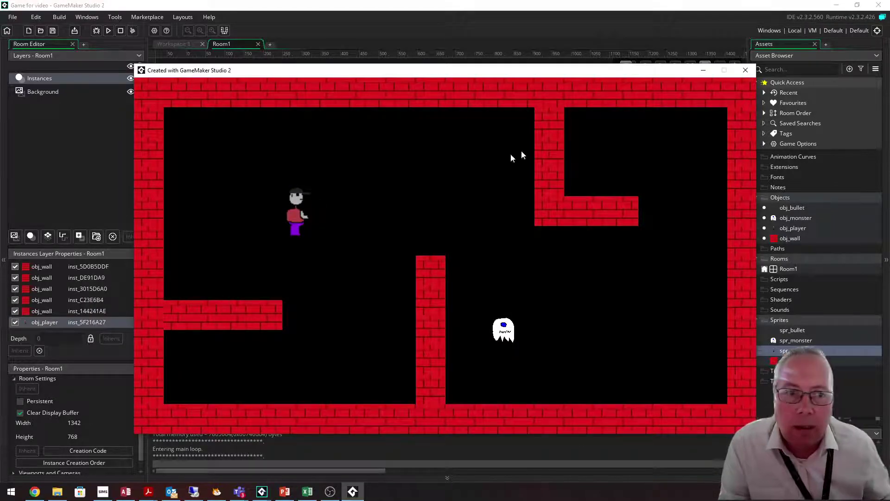
click(743, 71)
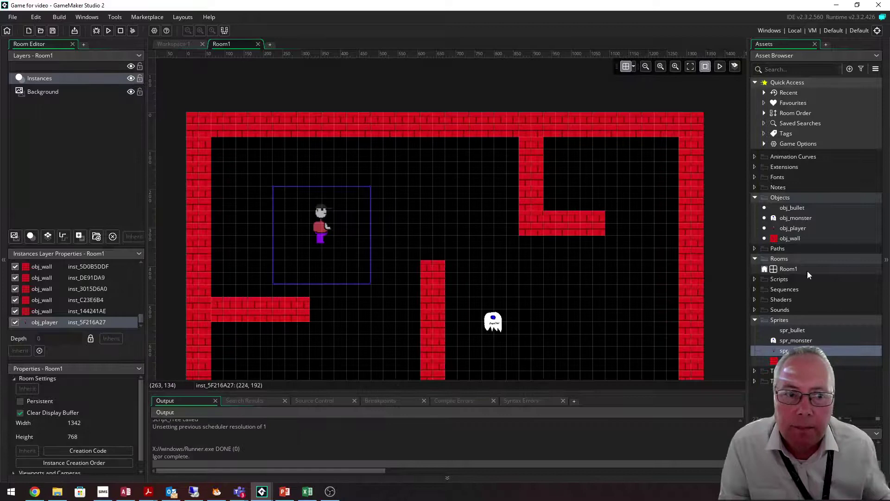
- Resize spr_player from 256 to width 128 with Linear interpolation, then fit the preview
click(185, 45)
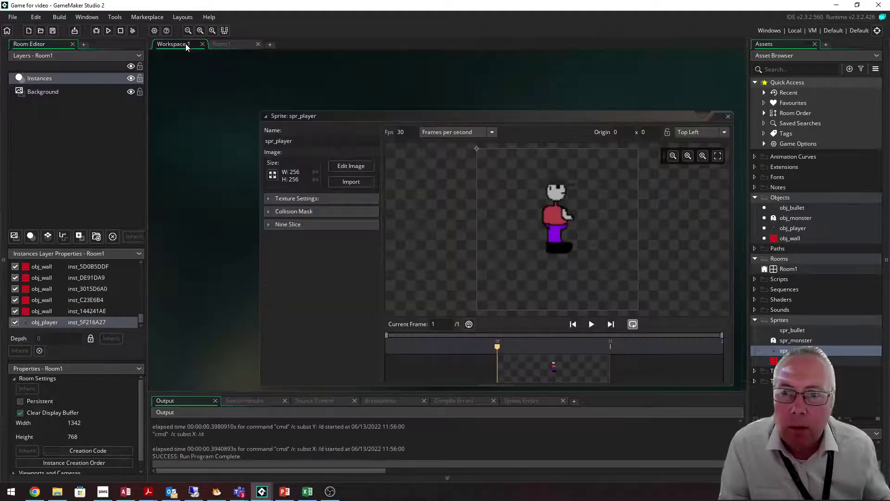
click(272, 175)
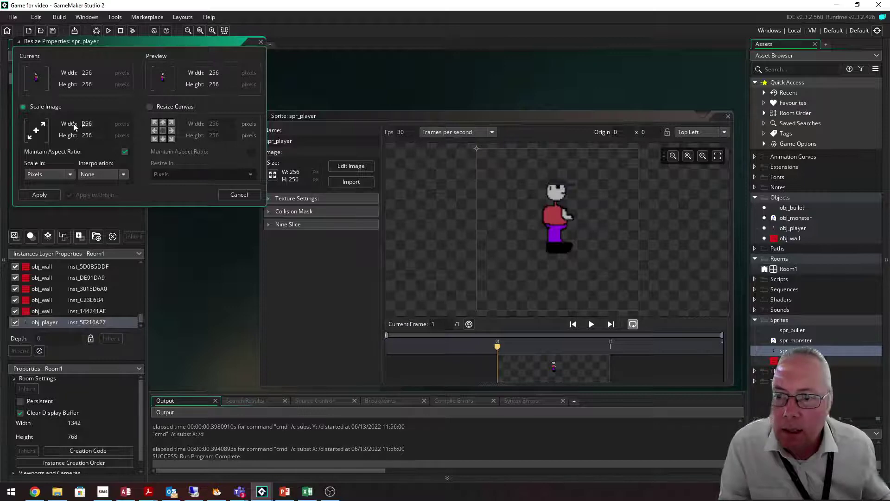
double_click(88, 125)
text(128)
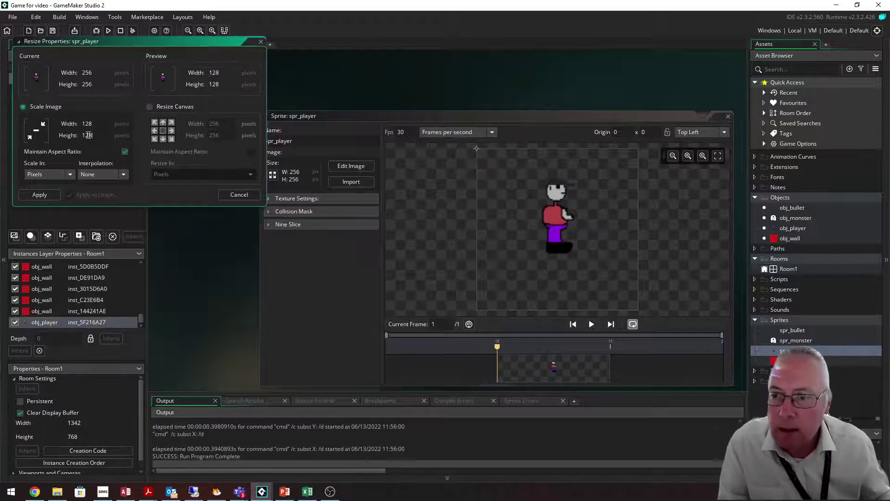
click(122, 175)
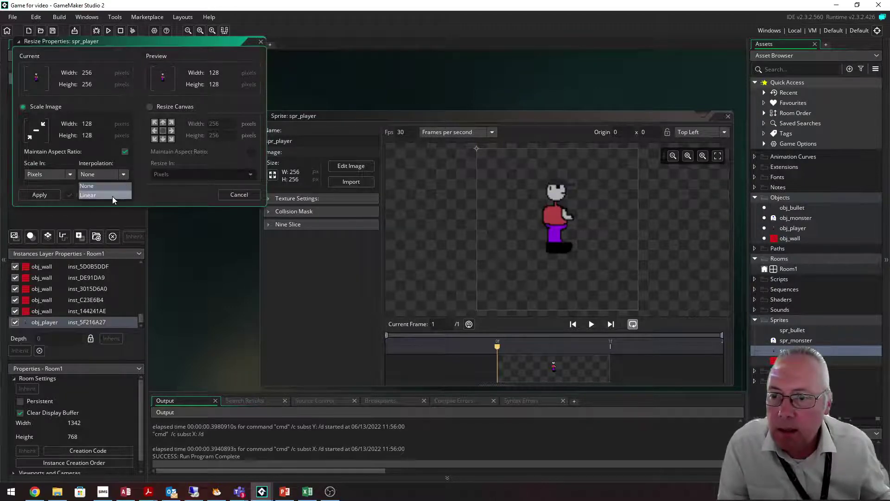
click(112, 196)
click(38, 195)
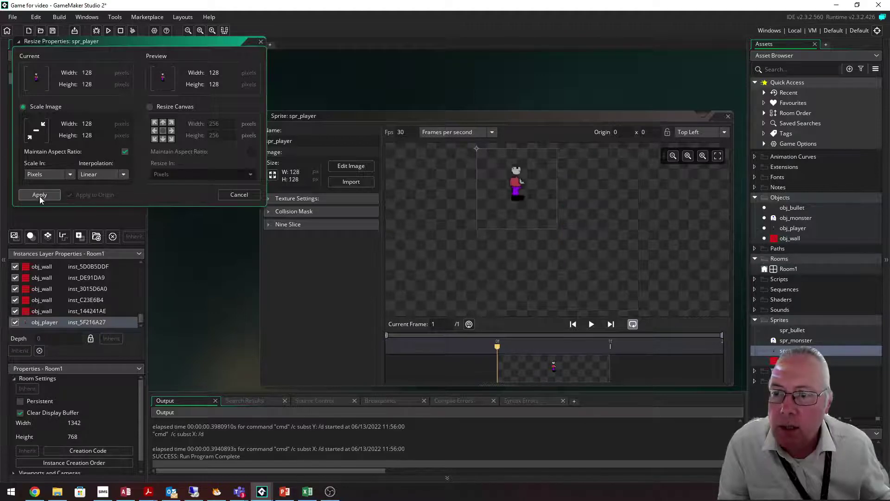
click(718, 157)
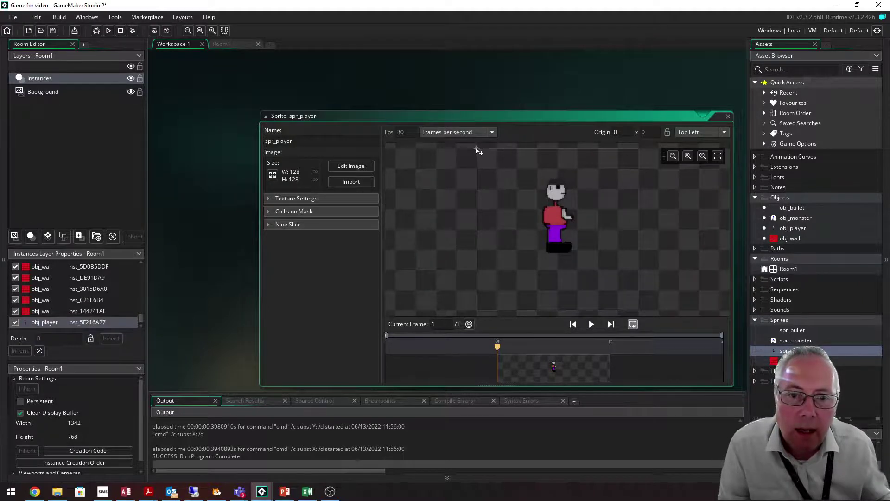
- Set spr_player's custom origin to 63 × 55 on the torso and run the game
drag(477, 147, 498, 165)
click(558, 220)
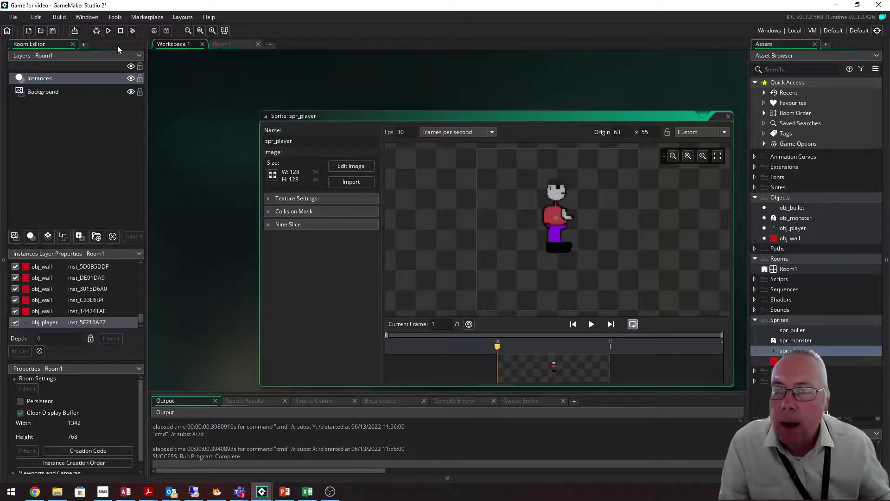
click(107, 31)
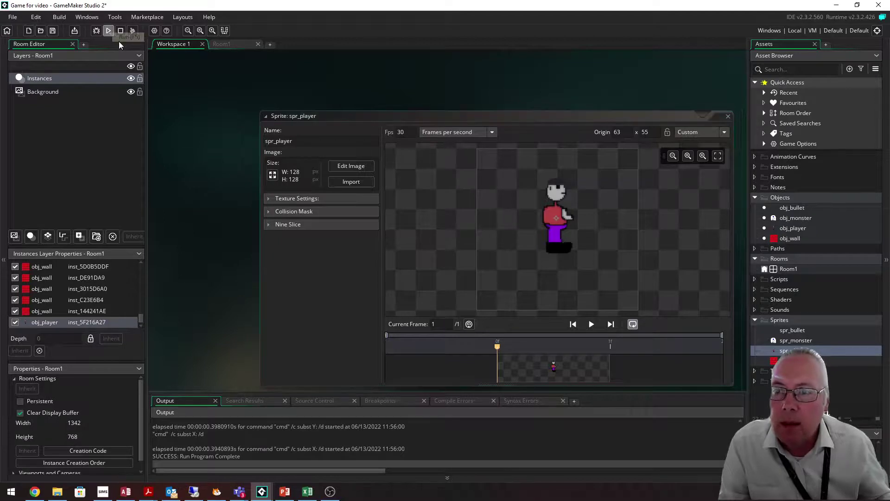